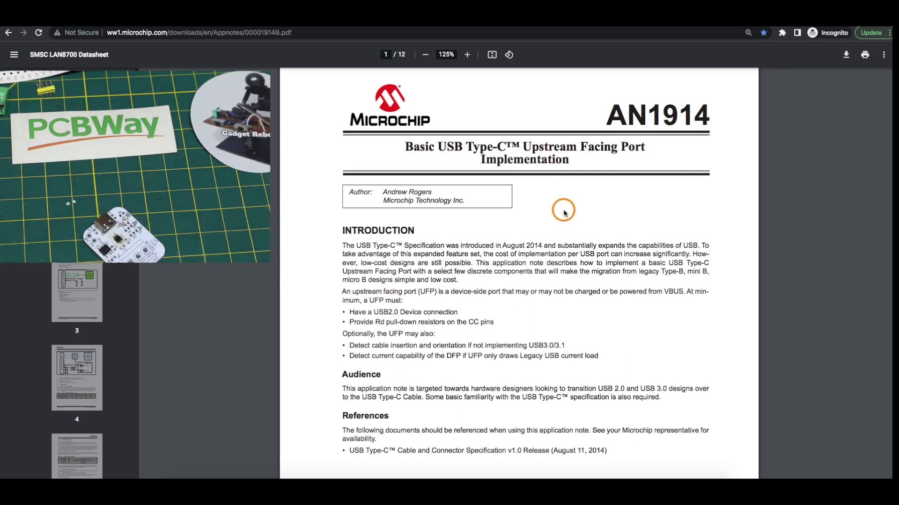
Step: Scroll AN1914 down to page 2, showing the Figure 1 USB Type-C receptacle pinout
scroll(632, 257, down, 10)
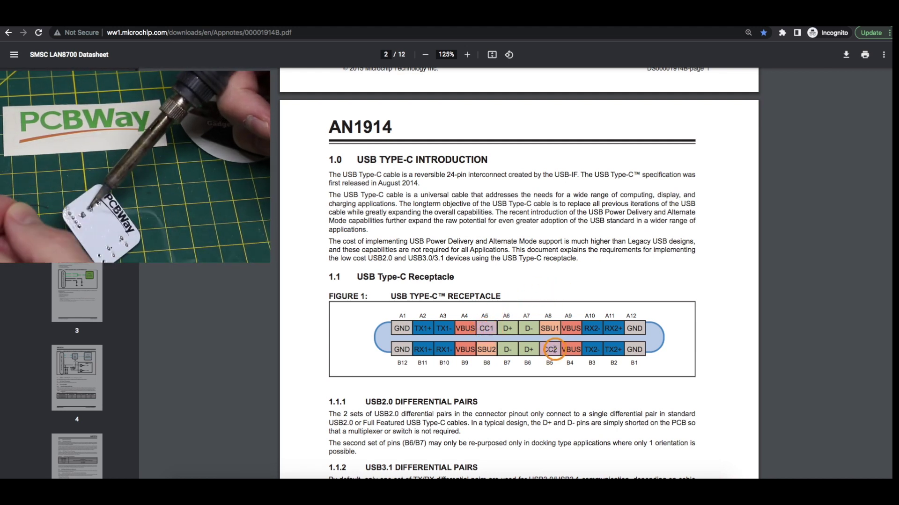
scroll(578, 381, down, 3)
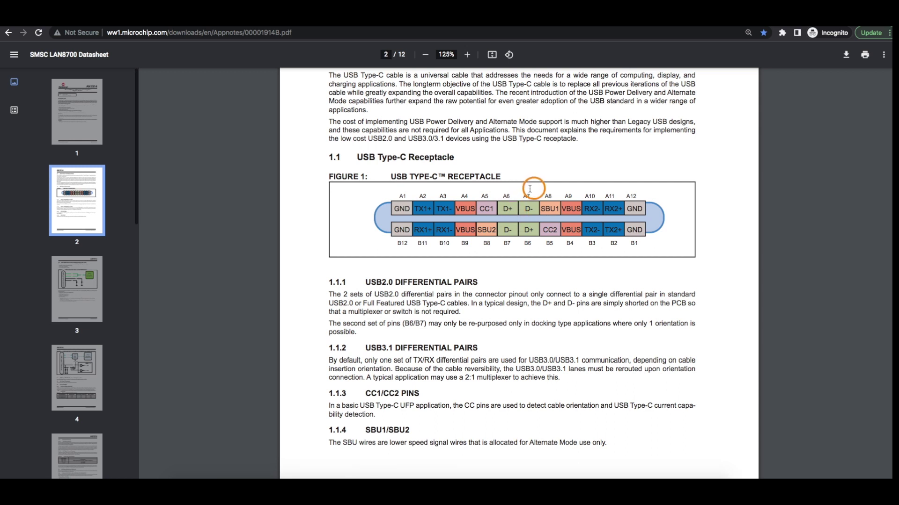
Step: Page through AN1914 from page 3 to page 5's Table 2 of CC pin voltage ranges
key(Right)
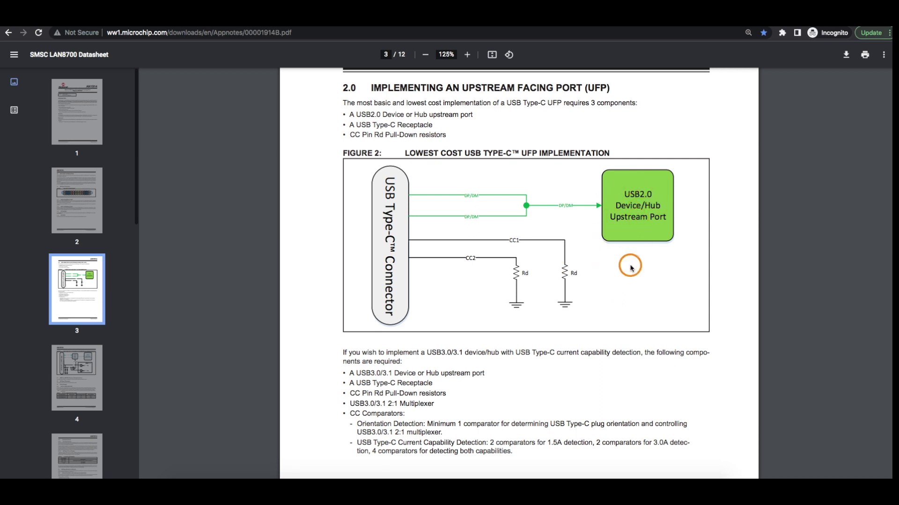
scroll(630, 267, down, 10)
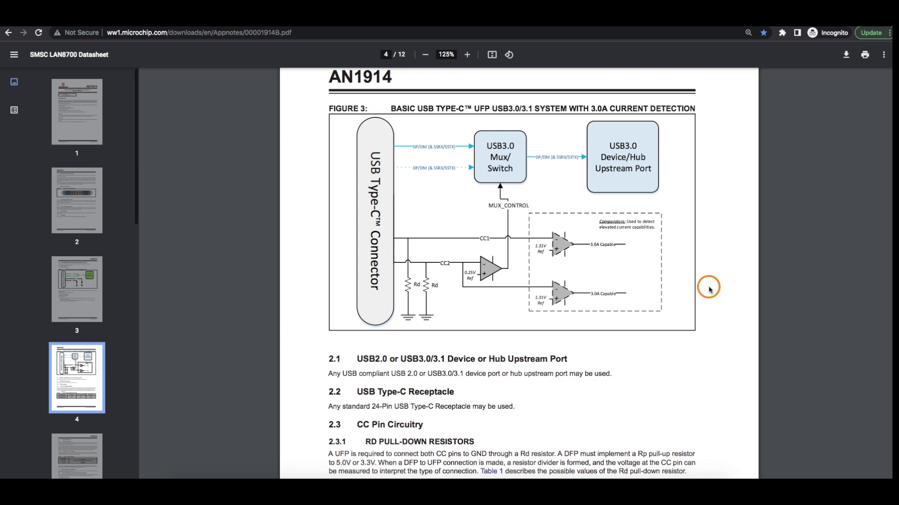
scroll(708, 289, down, 5)
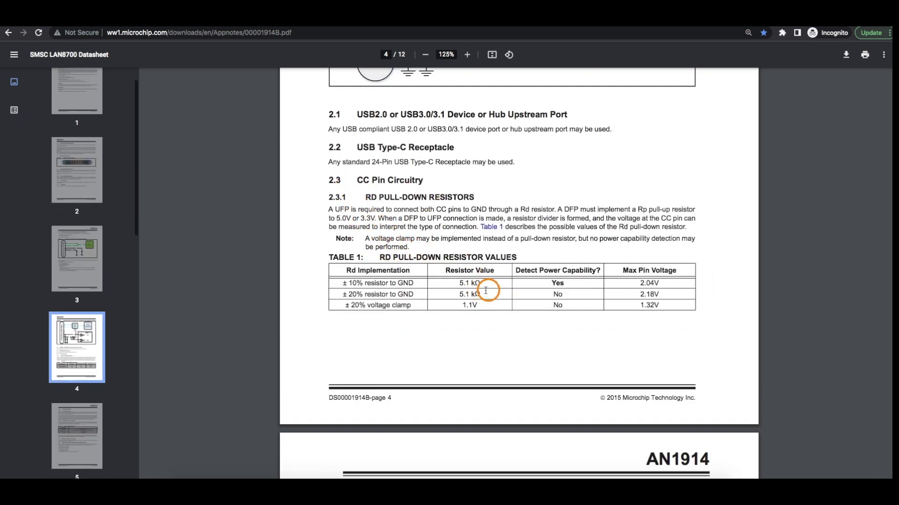
scroll(494, 292, down, 2)
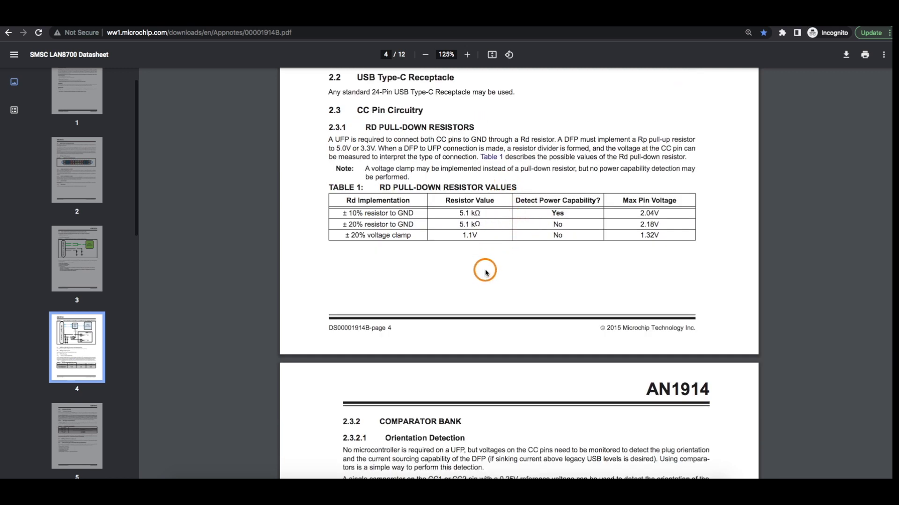
scroll(485, 271, down, 3)
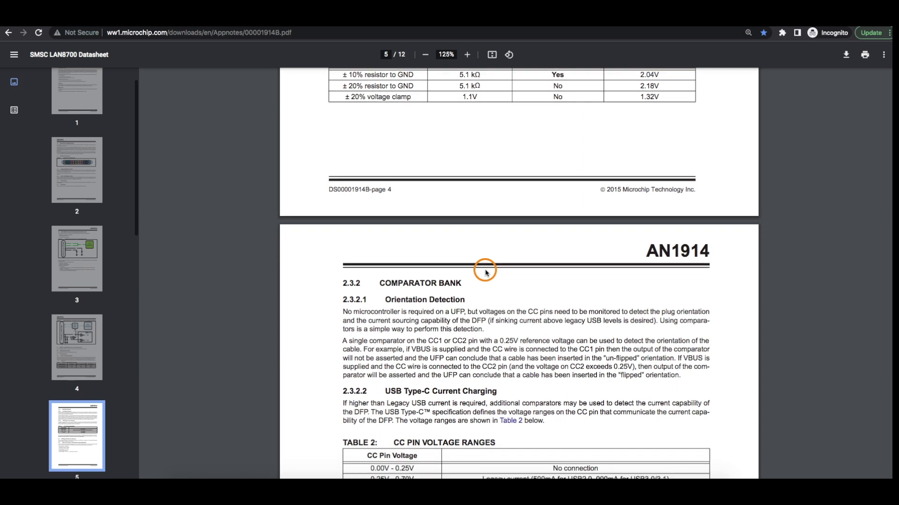
scroll(486, 272, down, 2)
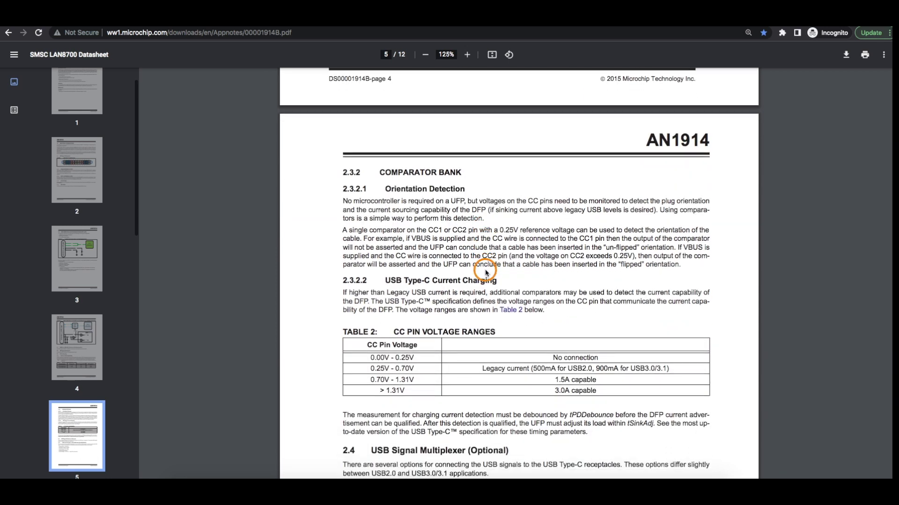
scroll(485, 272, down, 1)
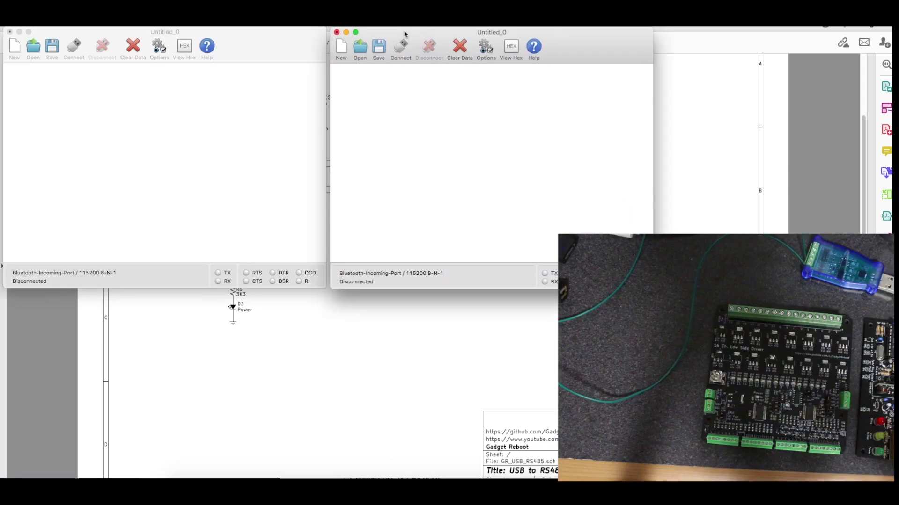
Step: Rescan serial ports and set the left terminal's port to SLAB_USBtoUART
click(405, 34)
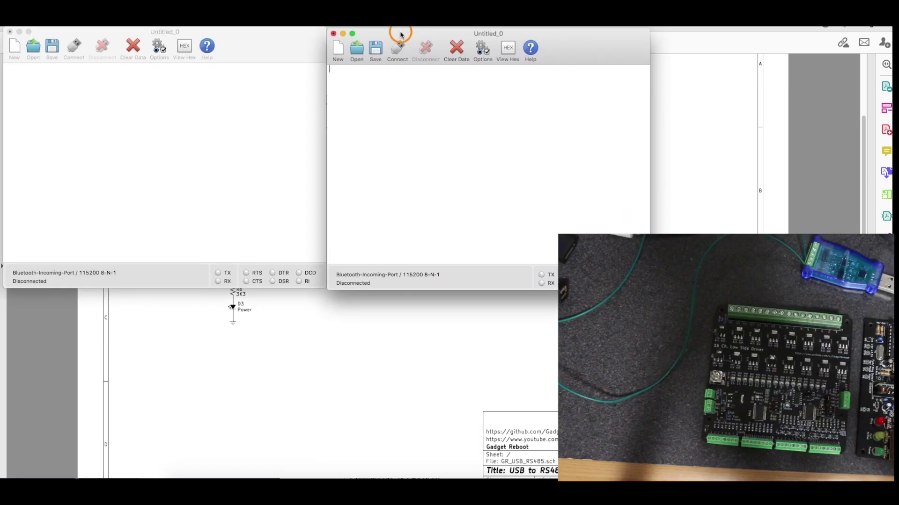
drag(406, 33, 406, 34)
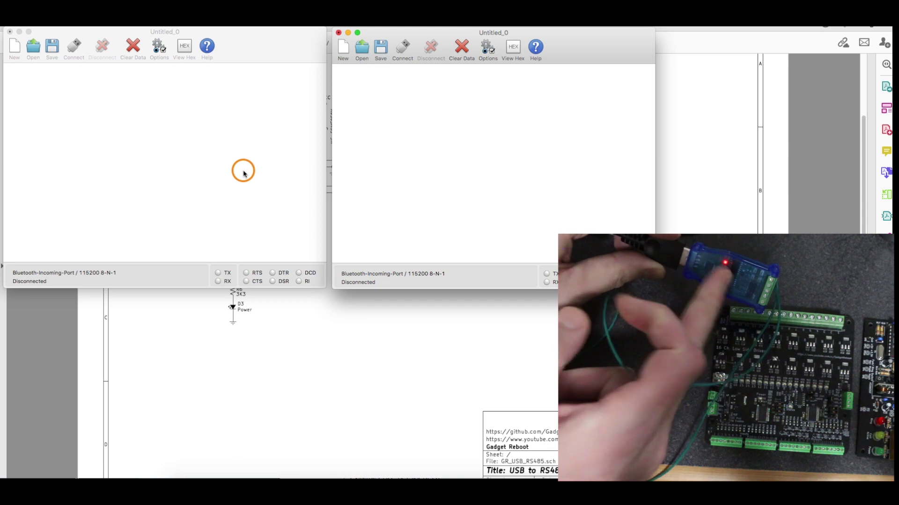
click(153, 122)
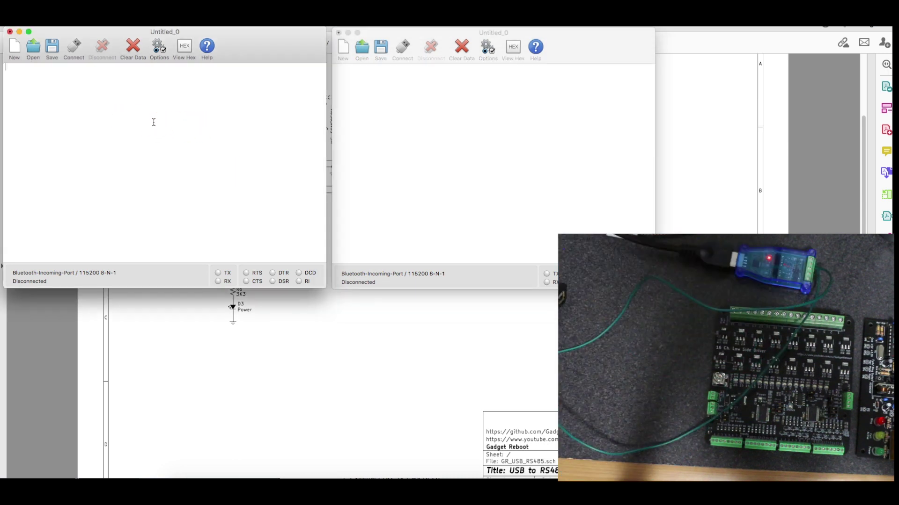
click(158, 48)
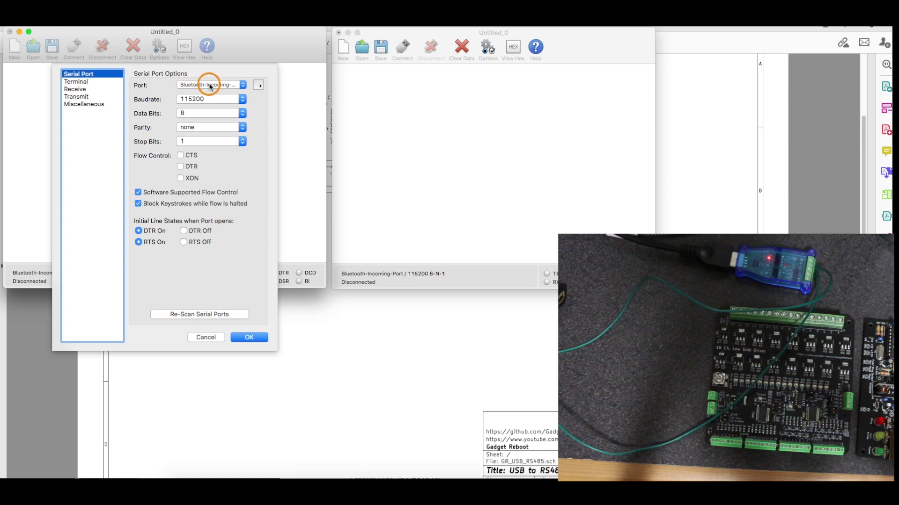
click(209, 84)
click(209, 84)
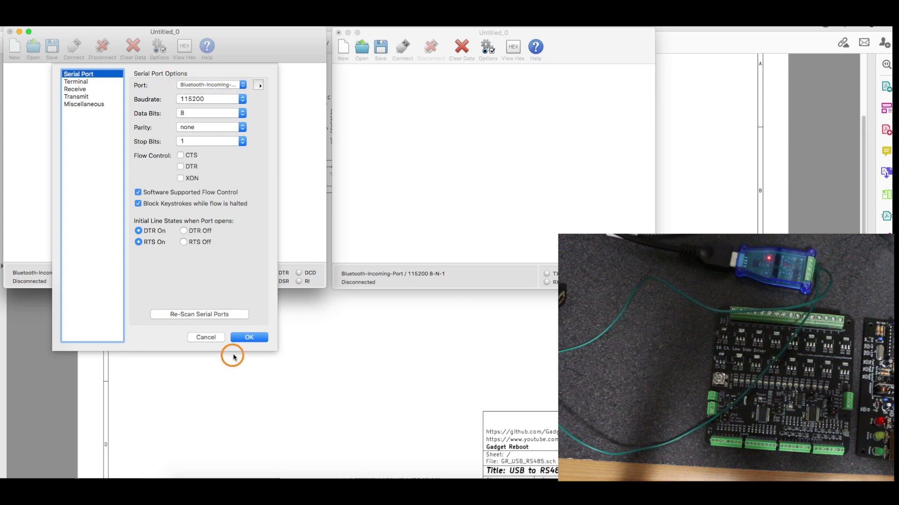
click(211, 315)
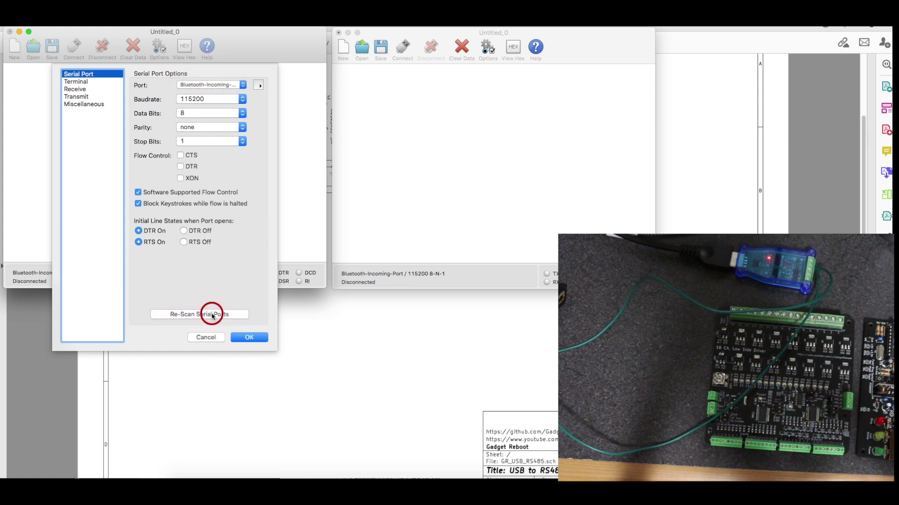
click(213, 85)
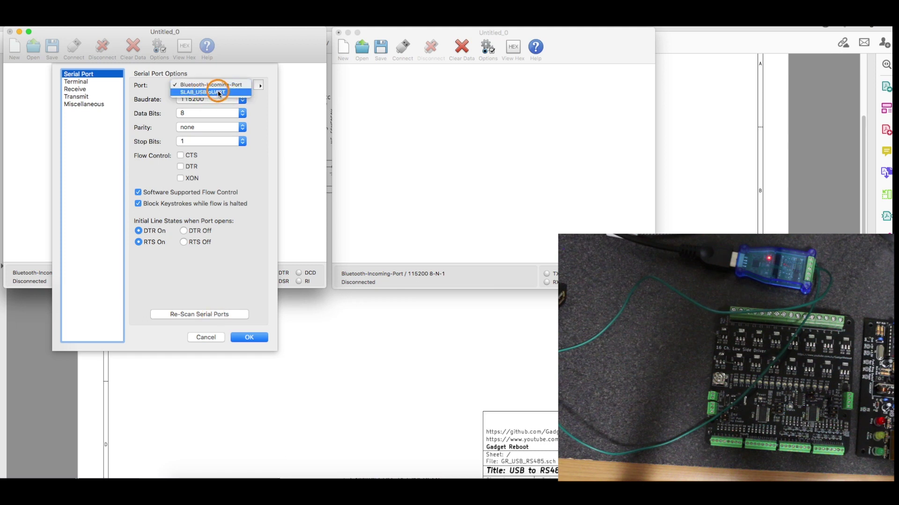
click(220, 93)
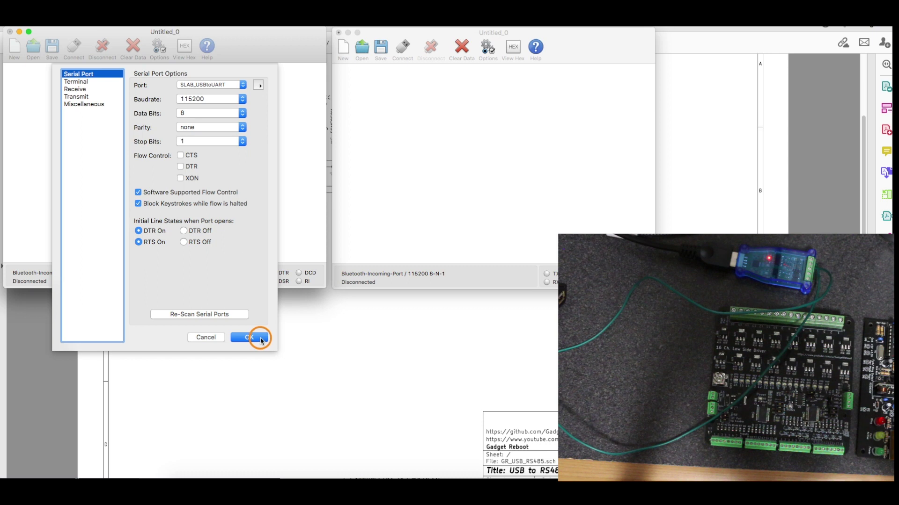
click(260, 338)
Step: Rescan ports and set the right terminal's port to wchusbserialfa1330, keeping 115200 8-N-1
click(425, 147)
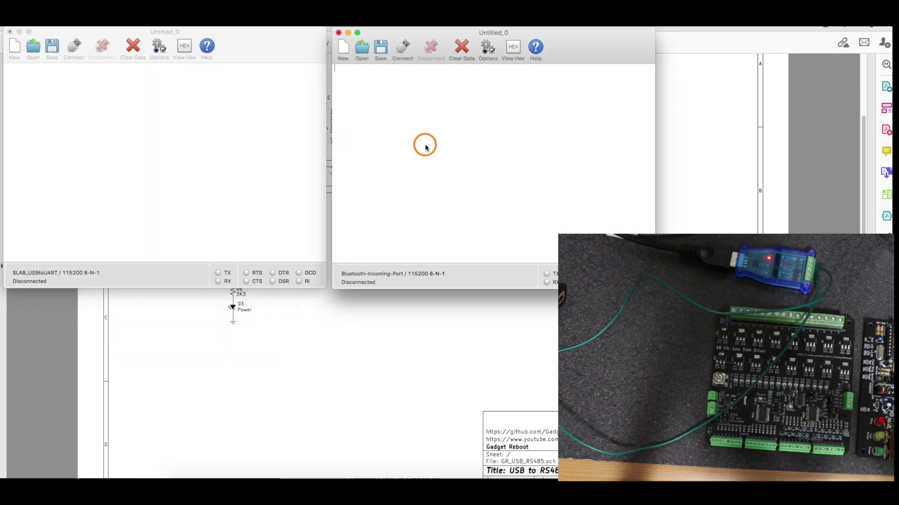
click(488, 50)
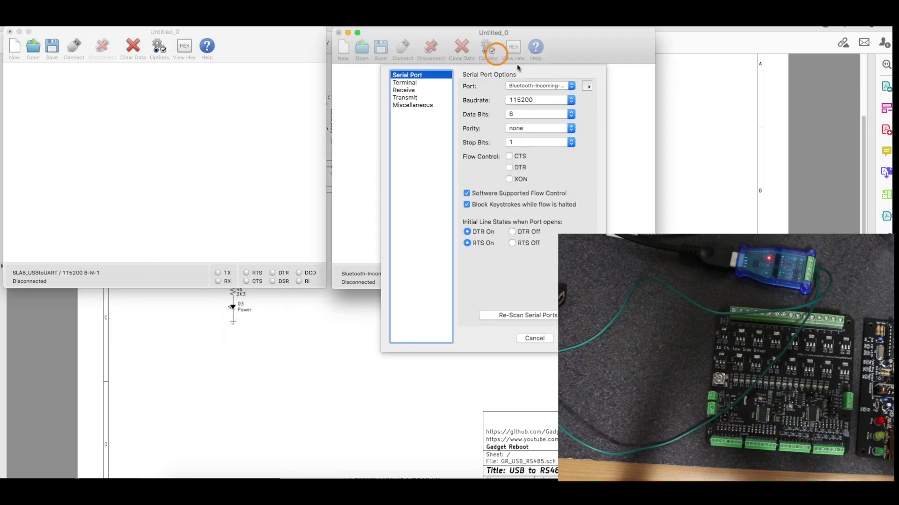
click(534, 87)
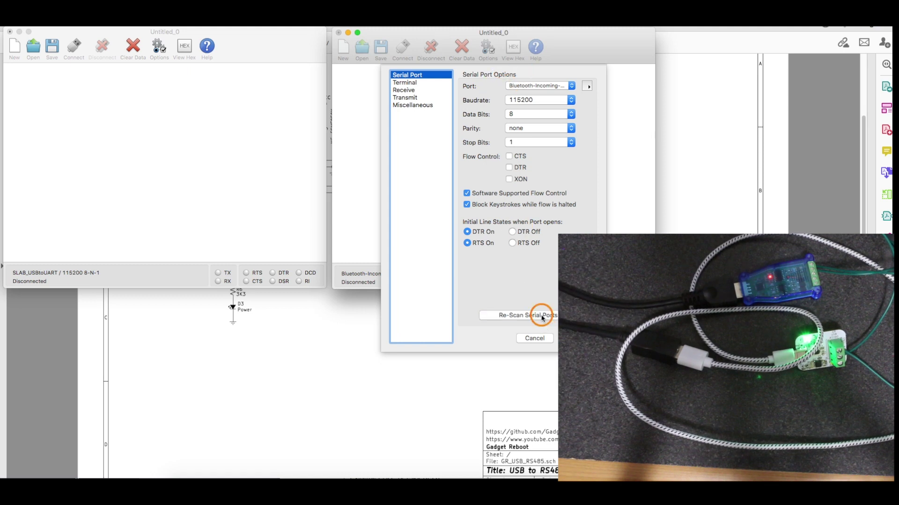
click(548, 87)
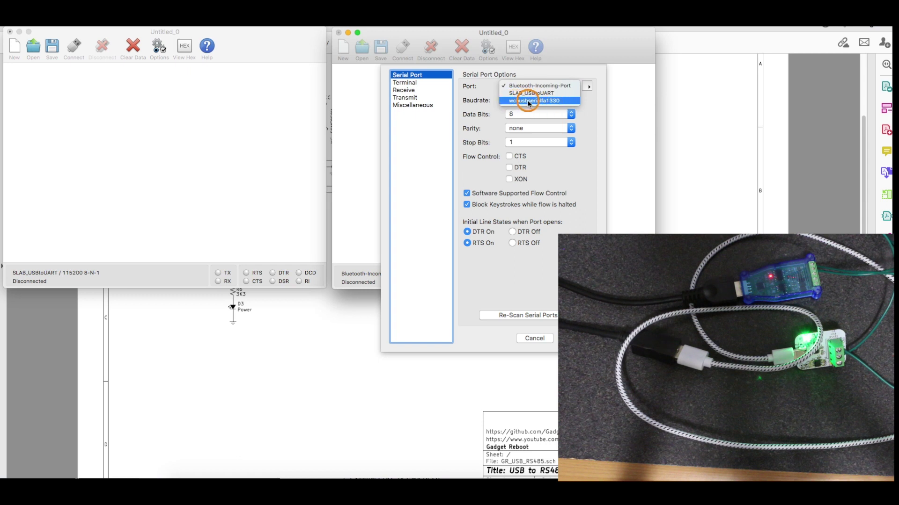
click(546, 101)
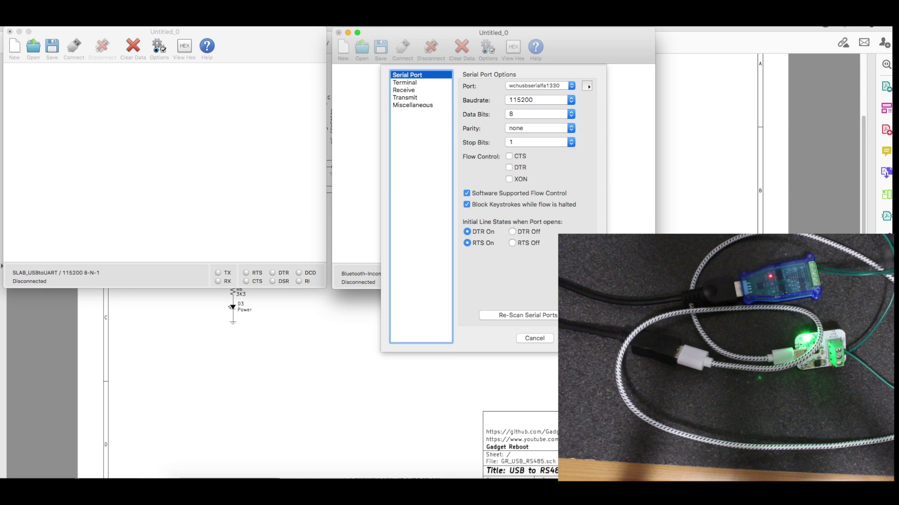
key(Return)
click(400, 126)
Step: Connect both terminals and type a test 'f' into the left one
click(405, 53)
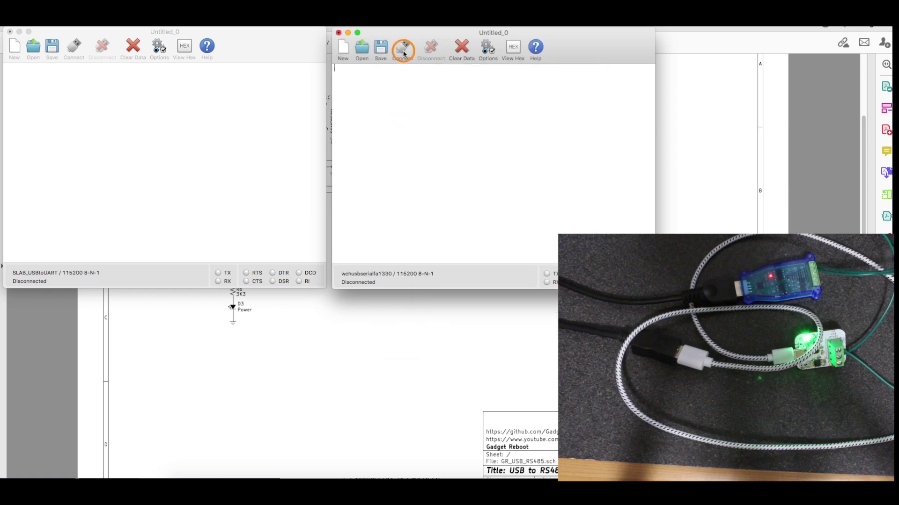
click(74, 47)
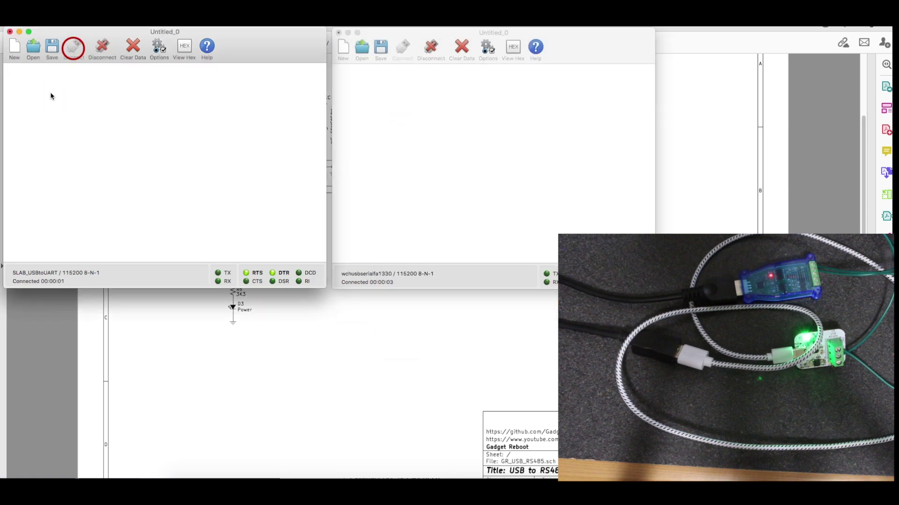
click(42, 80)
text(f)
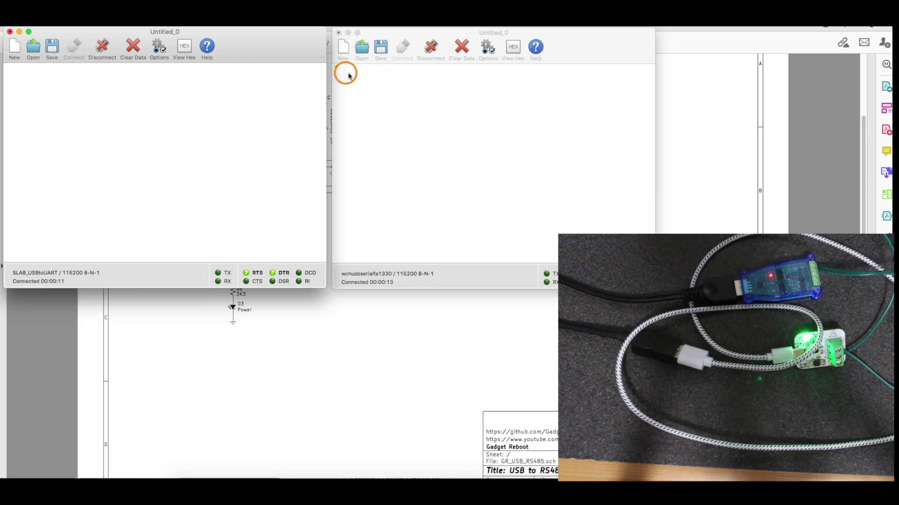
click(47, 75)
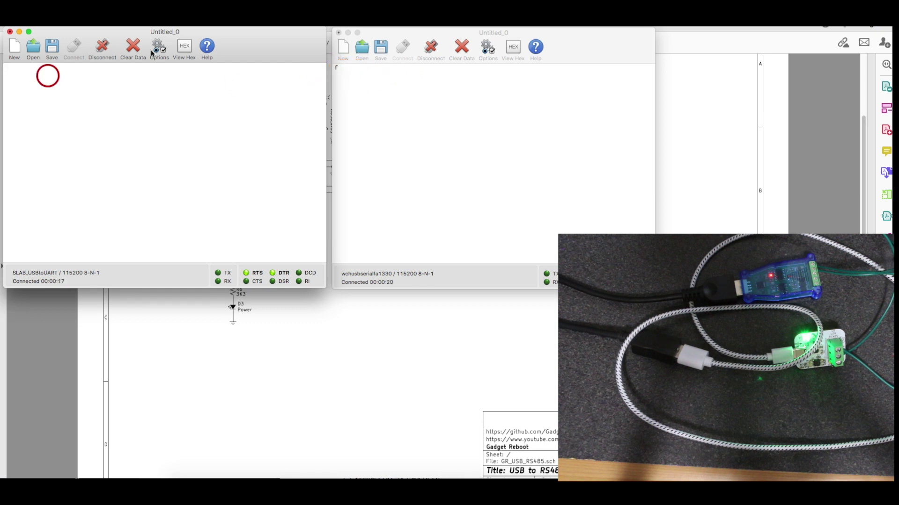
Step: Turn on Local Echo in the left terminal's terminal options
click(160, 49)
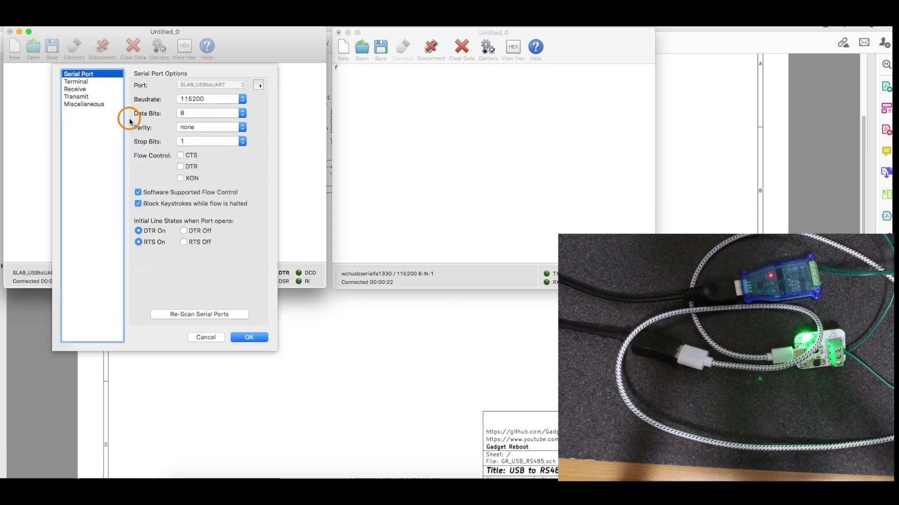
key(Down)
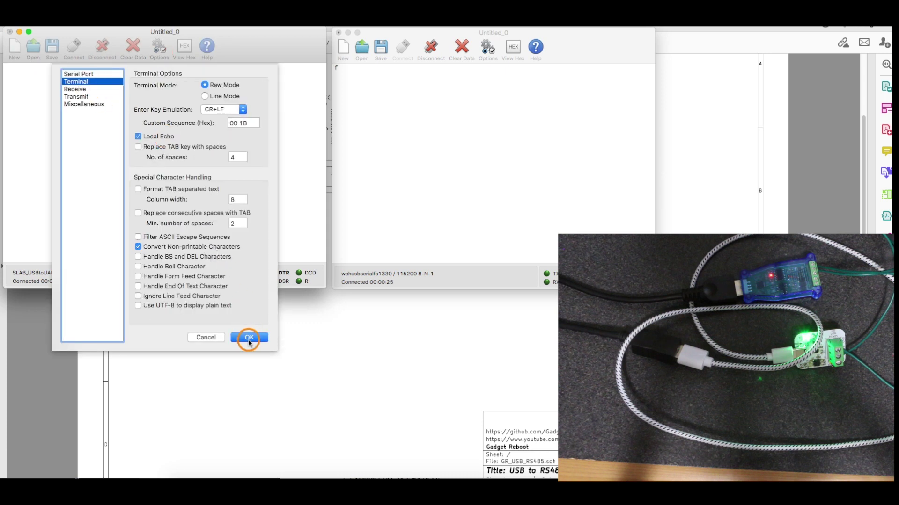
click(248, 337)
click(189, 99)
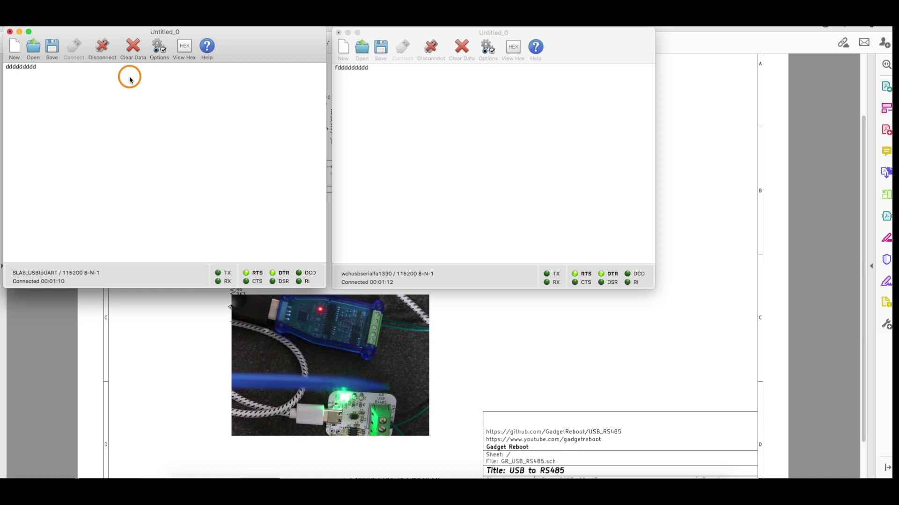
Step: Type 'dfffffffffffff' in the left terminal so it appears in the right terminal
text(dffff)
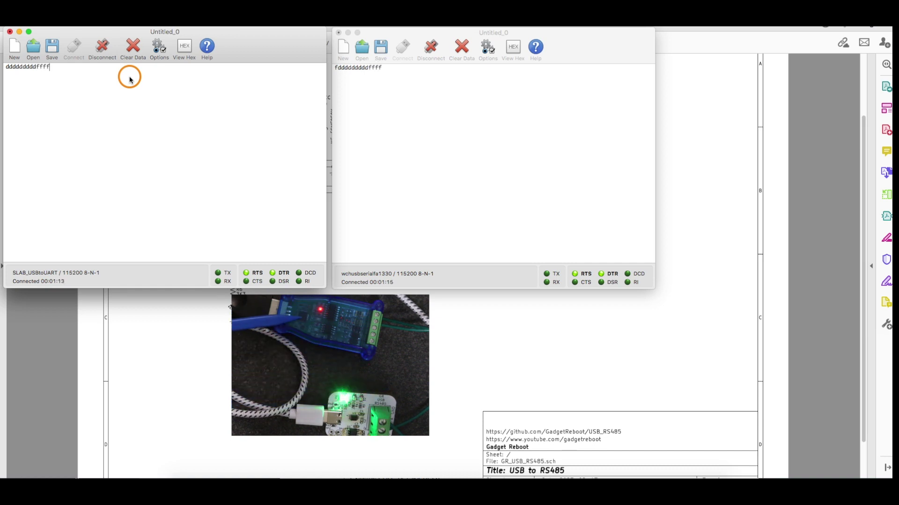
text(ffffffff)
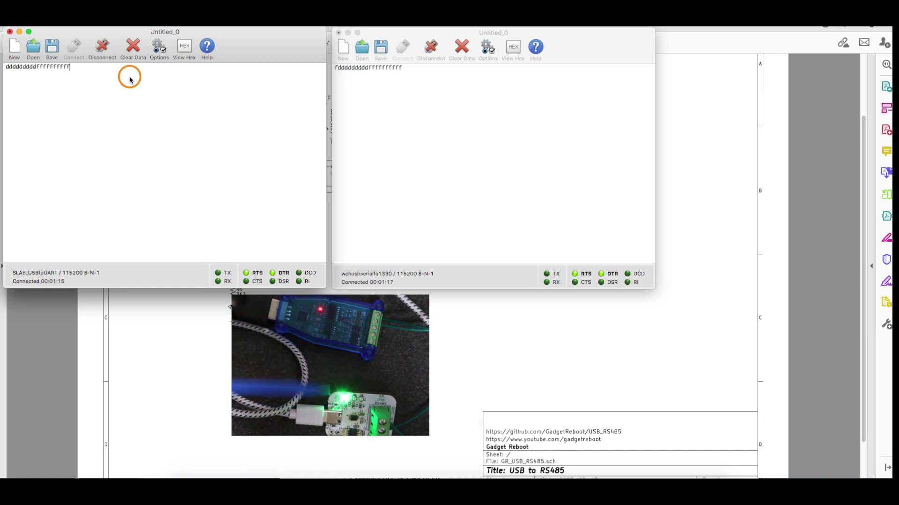
text(f)
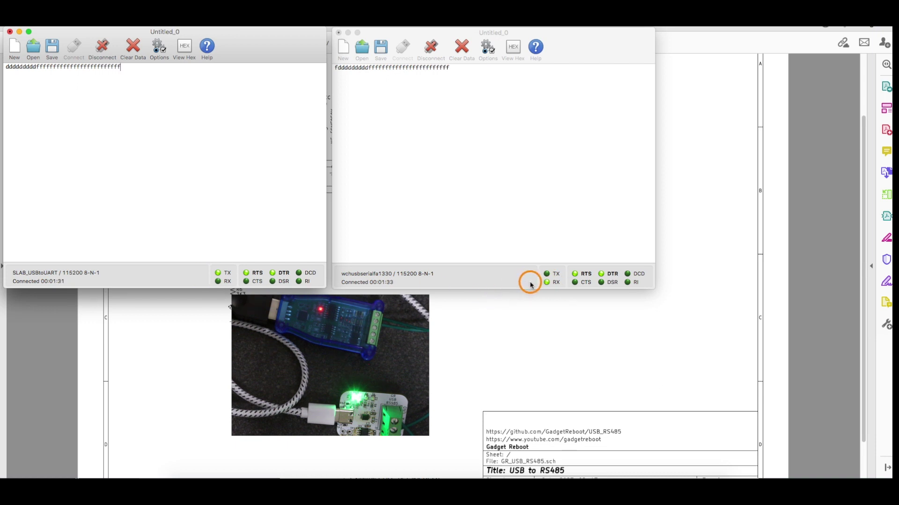
click(438, 103)
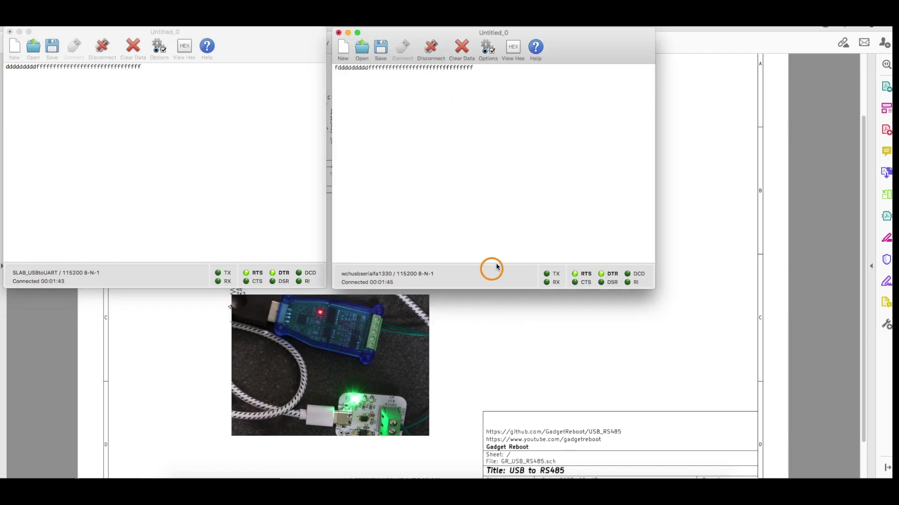
Step: Type 'fffffff' in the right terminal so it appears in the left terminal
text(fffffffffff)
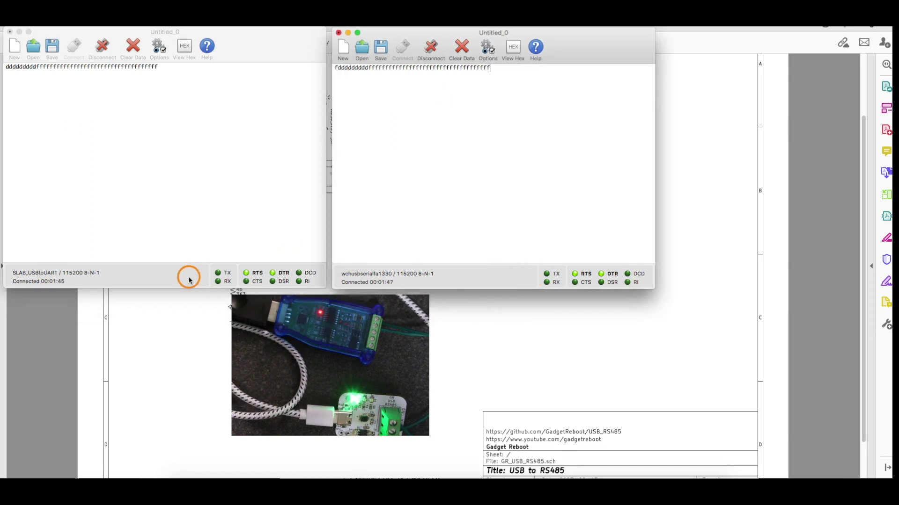